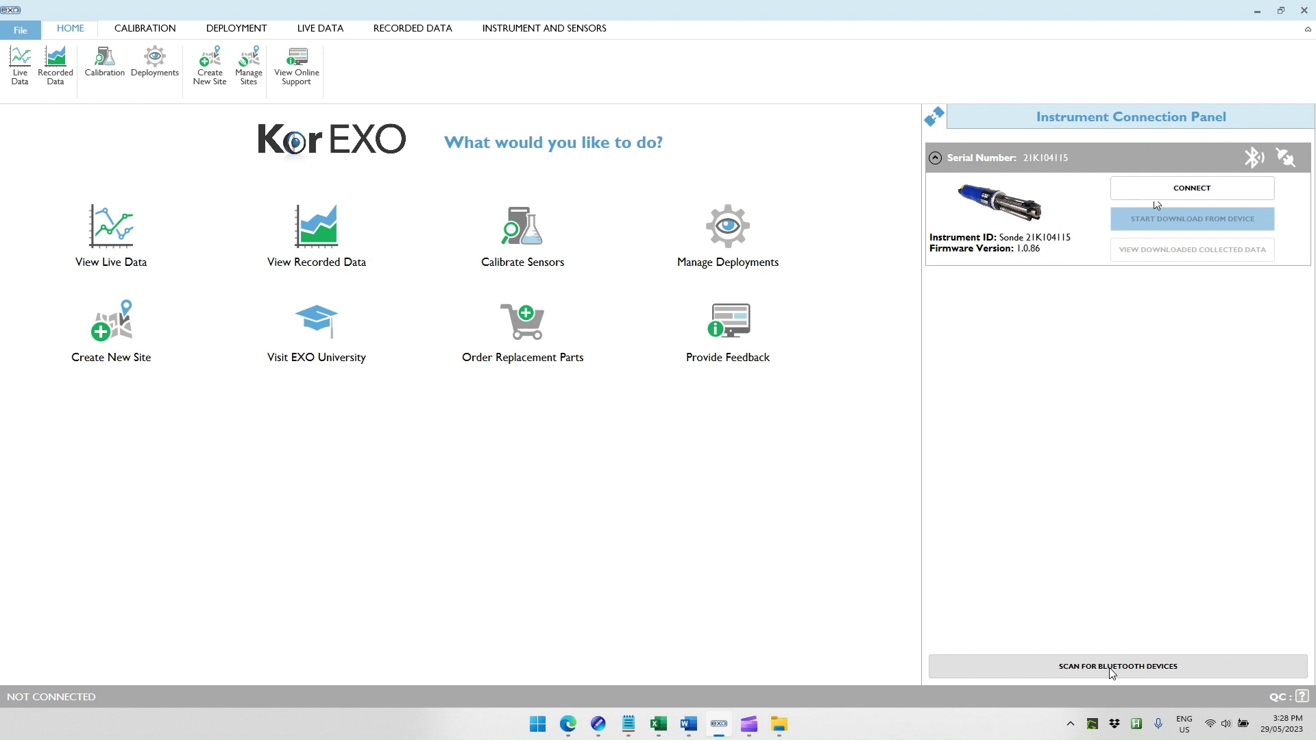
Connect to the sonde and view its idle status and 24,542.28 days of log space on the Deployment page.
click(1196, 196)
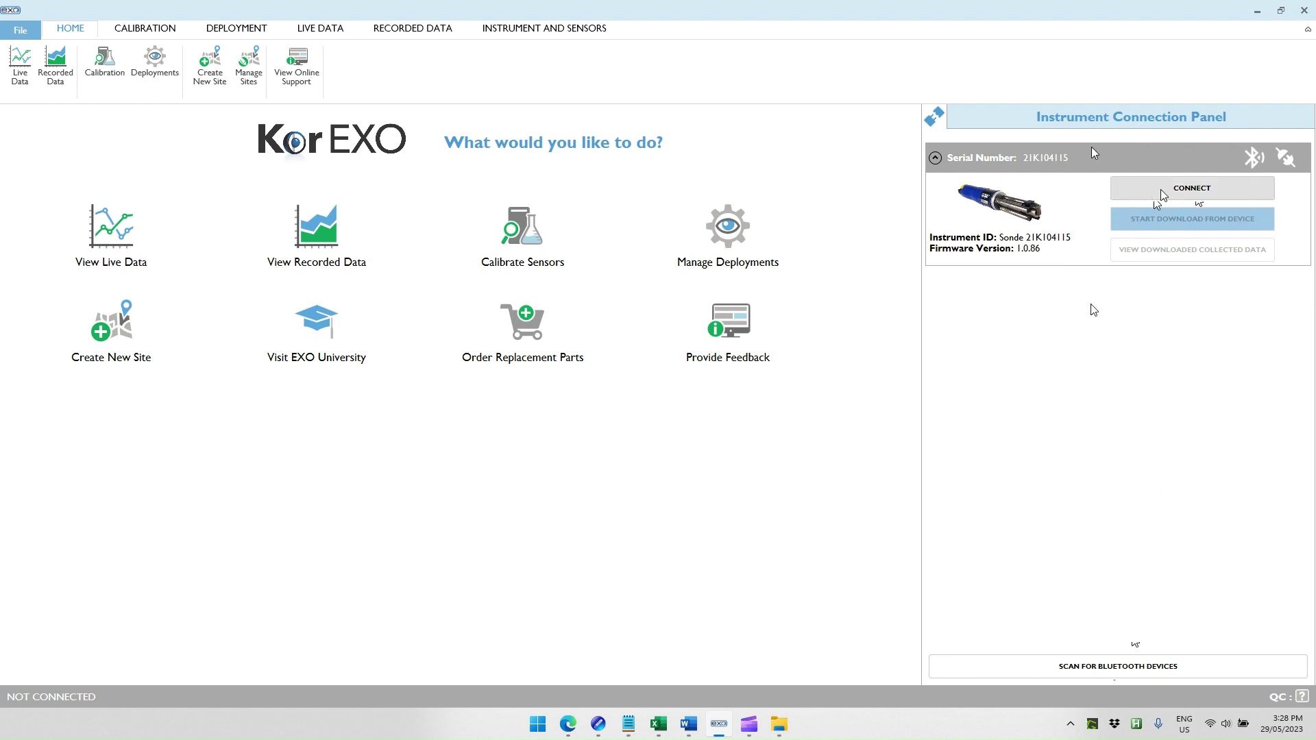
click(1161, 191)
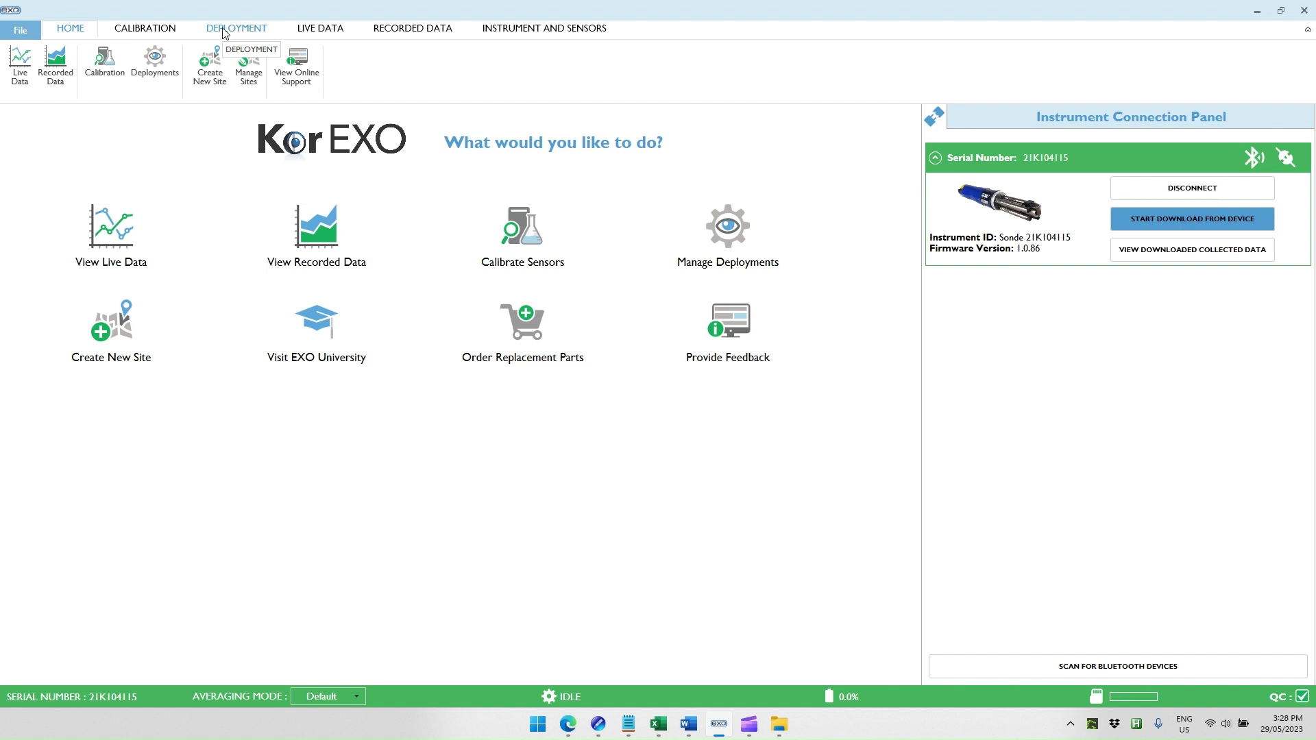
click(224, 34)
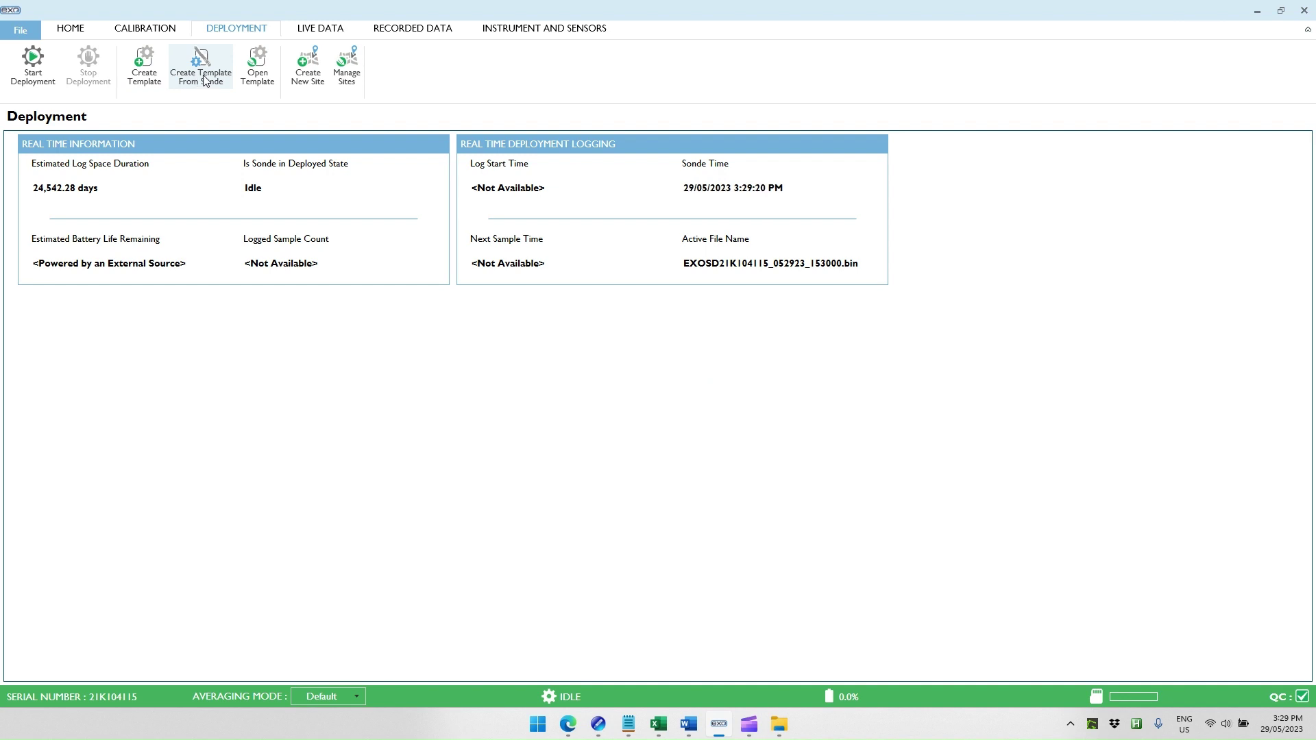
Create a template named 'Demonstration' with a logging interval of 15 minutes 0 seconds.
click(147, 62)
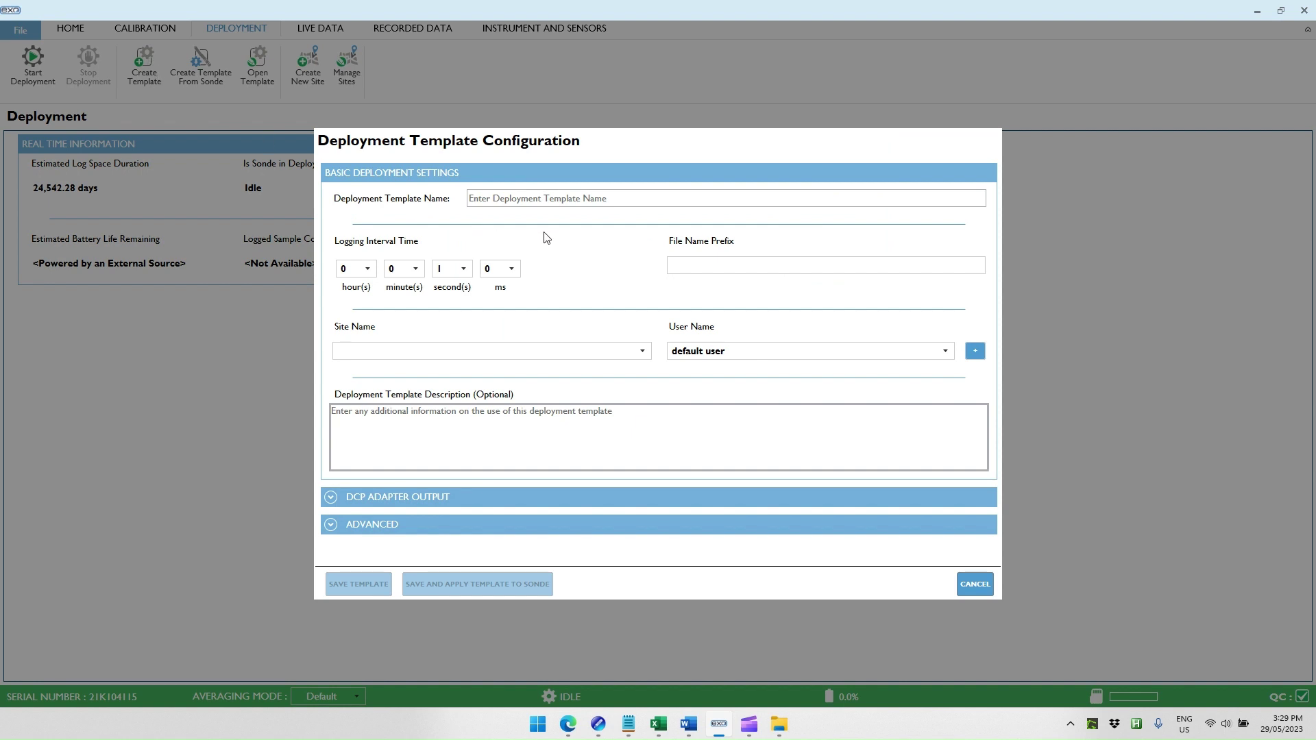
click(497, 200)
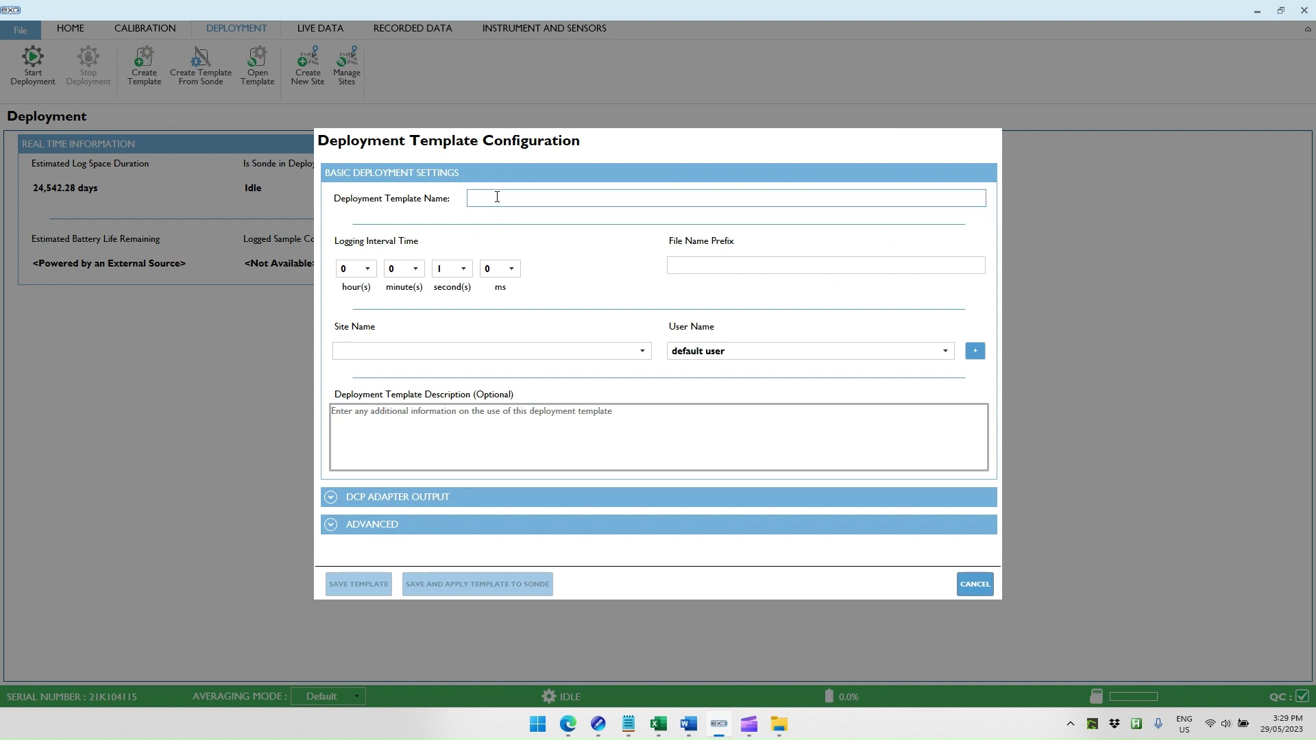
text(Demo)
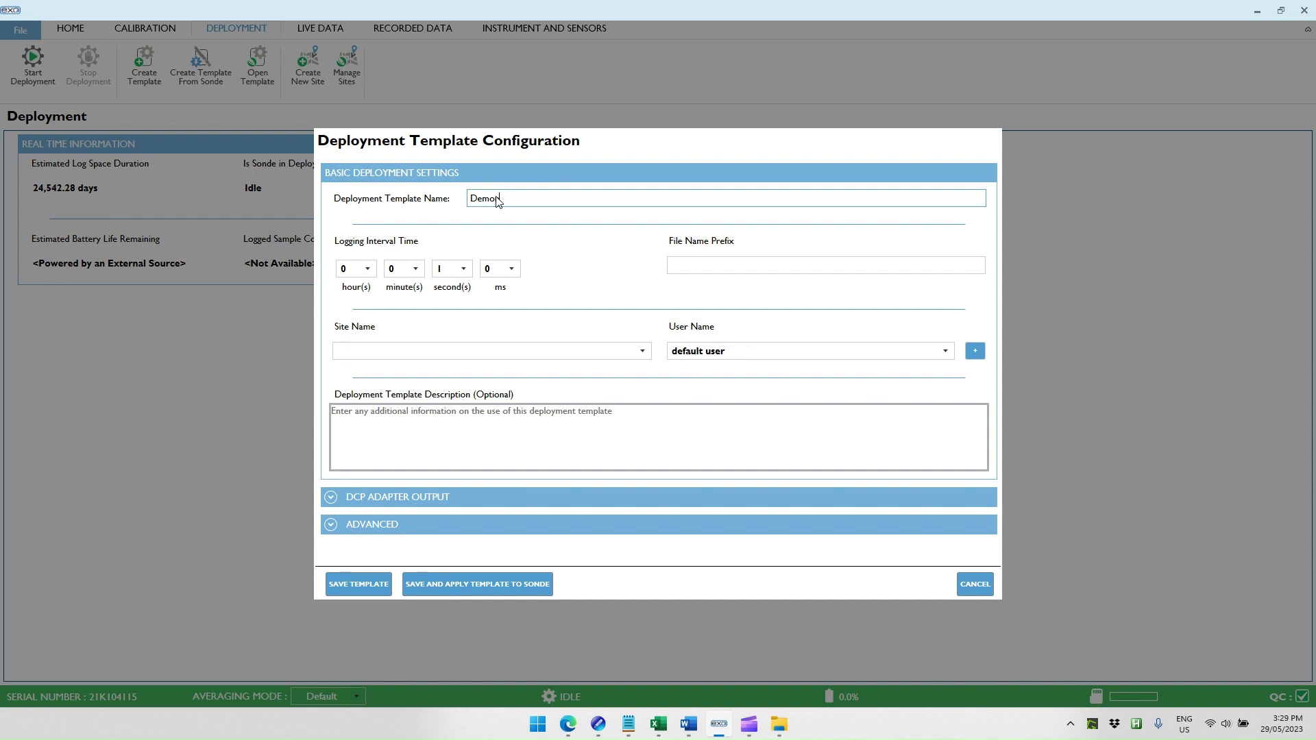
text(nstration)
click(406, 269)
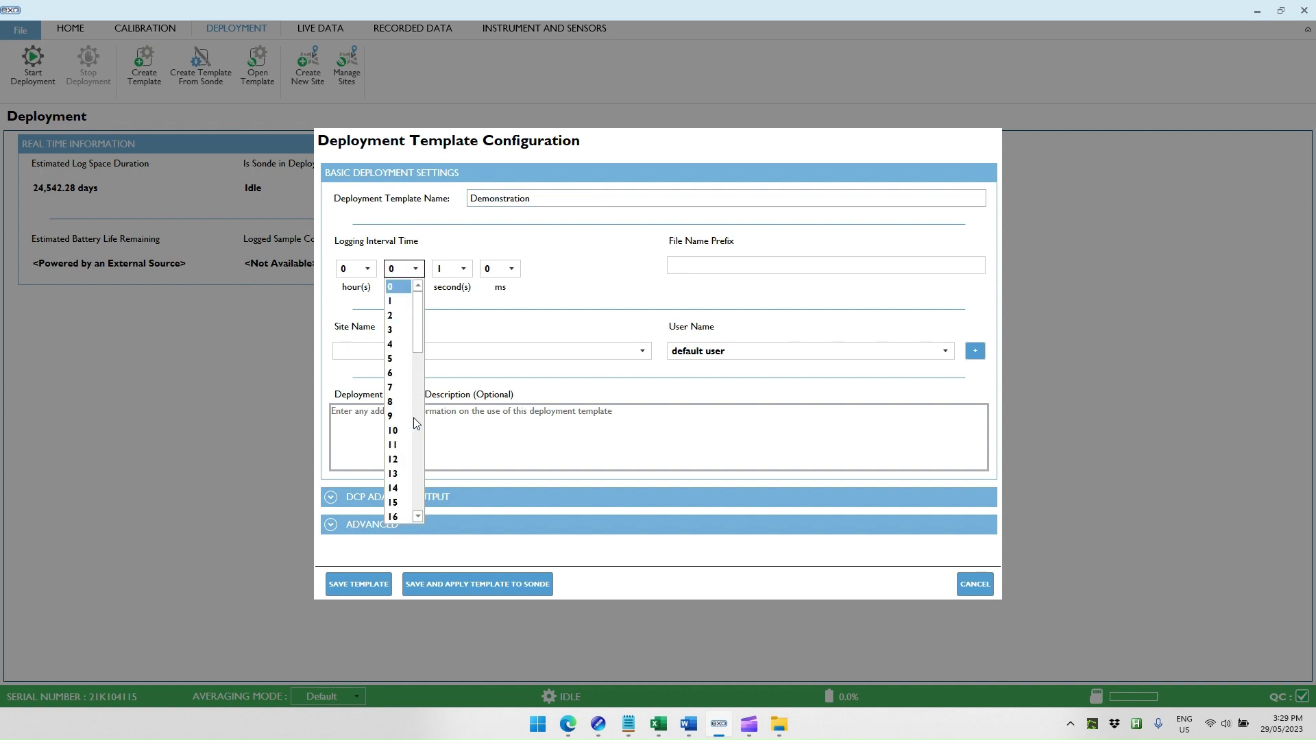
click(398, 502)
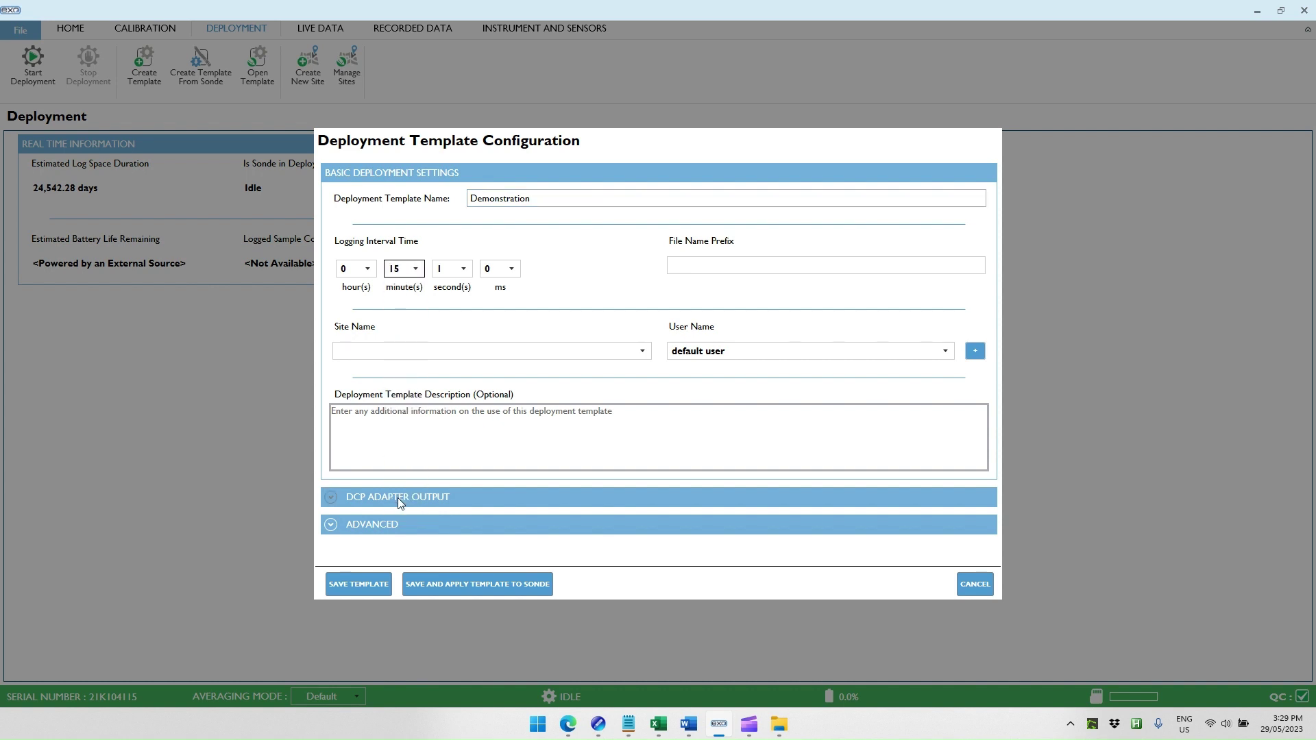
click(450, 270)
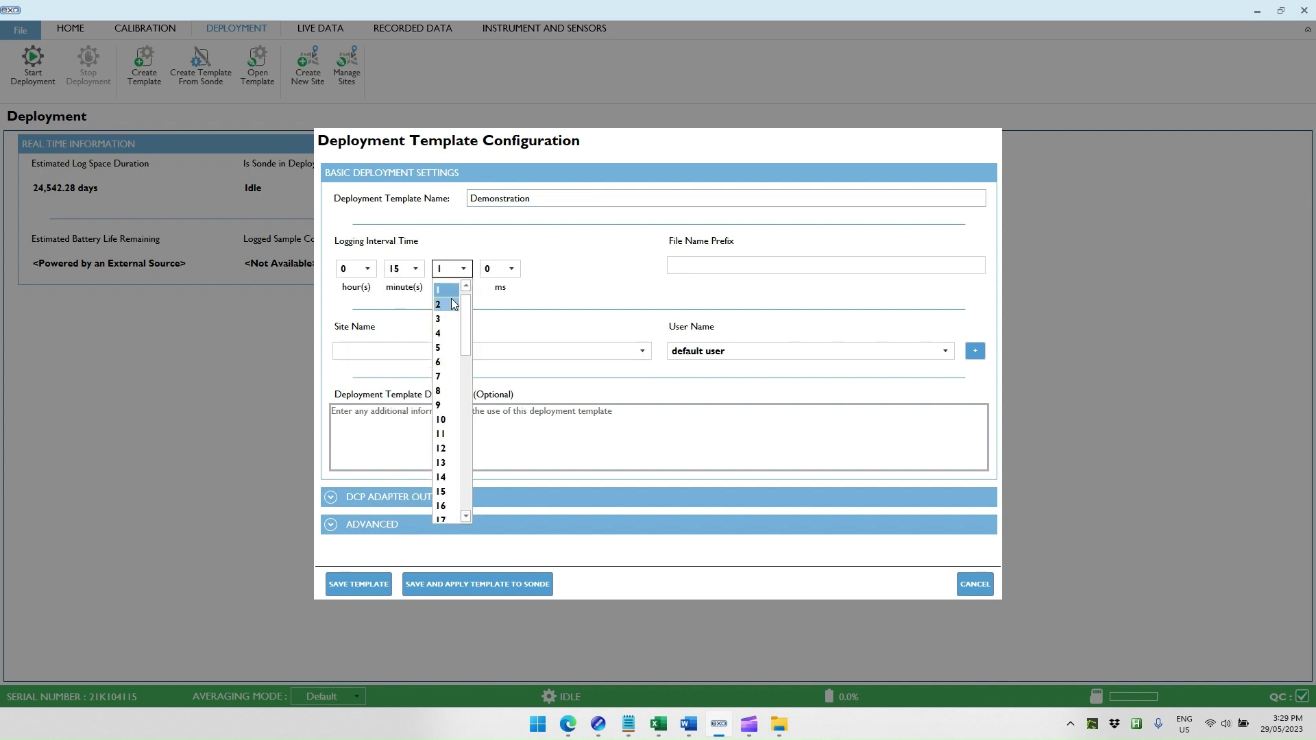
click(465, 285)
click(455, 291)
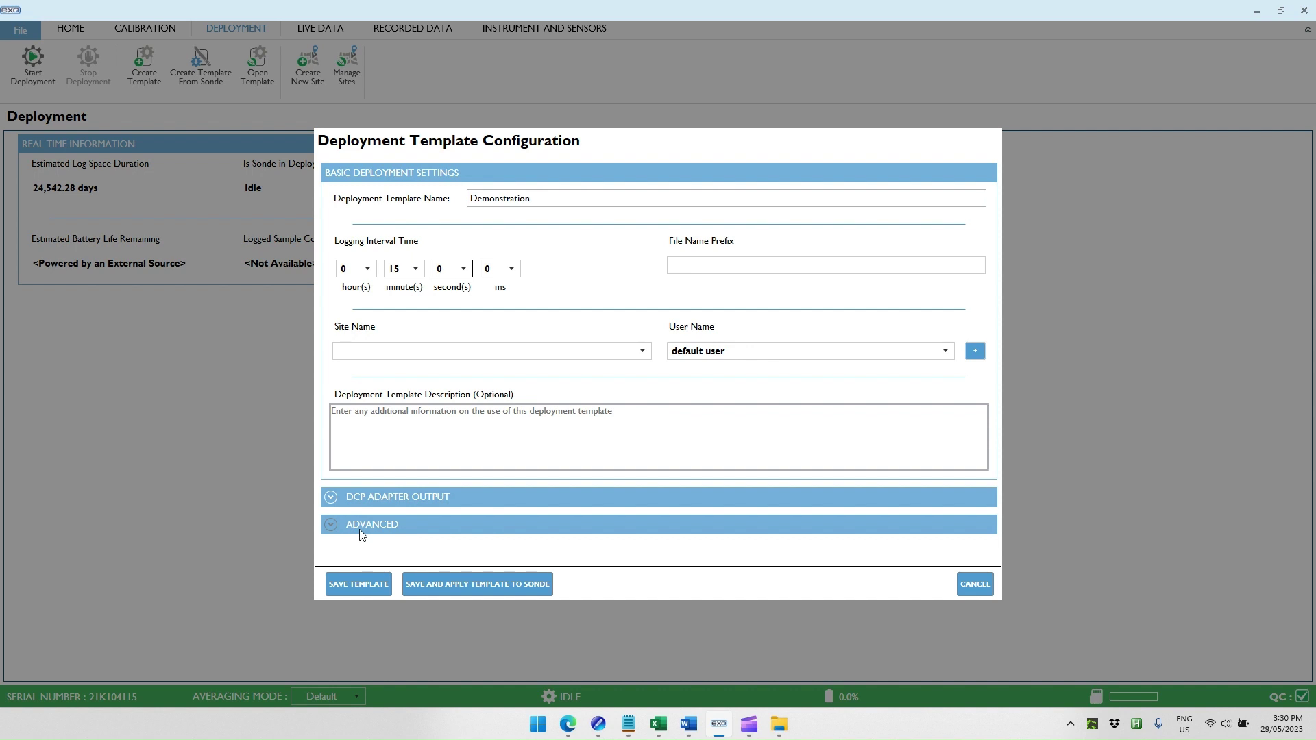
Add Temp (°C), Cond (µS/cm), pH and Turbidity (NTU) to the DCP adapter's SDI-12 output.
click(330, 497)
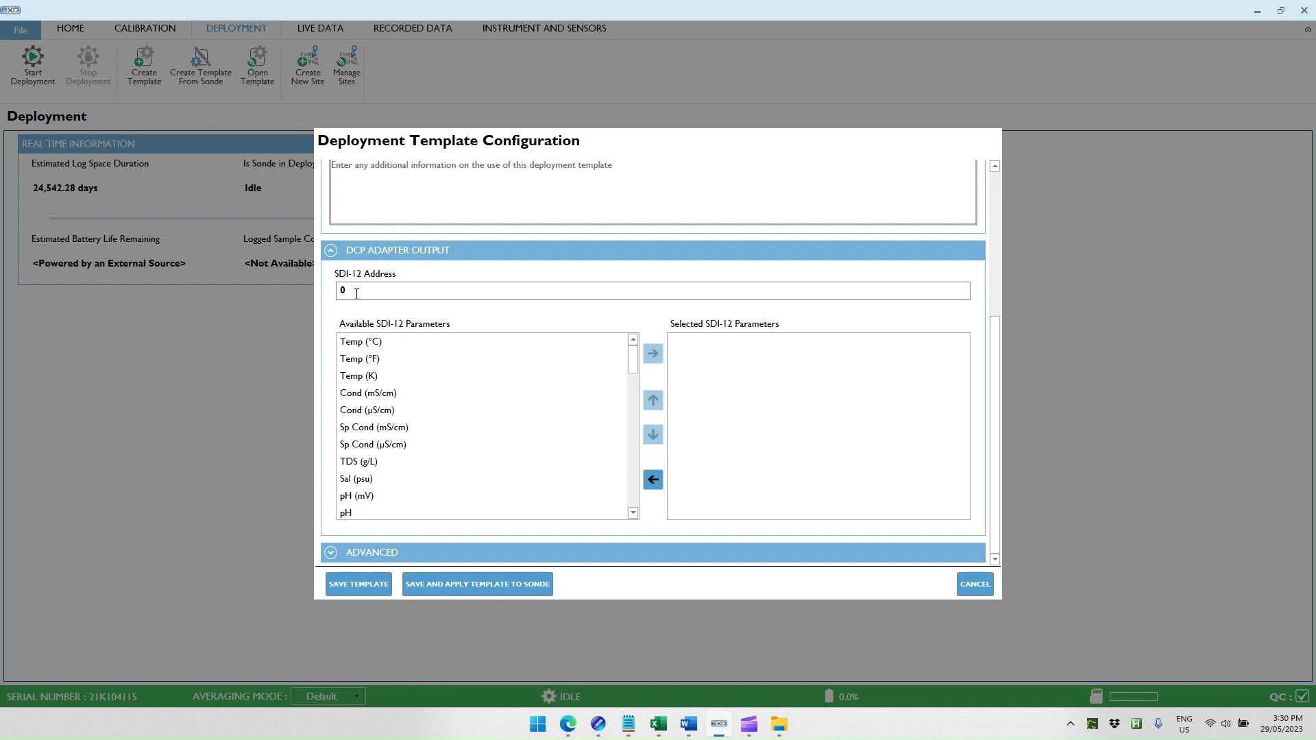
click(372, 347)
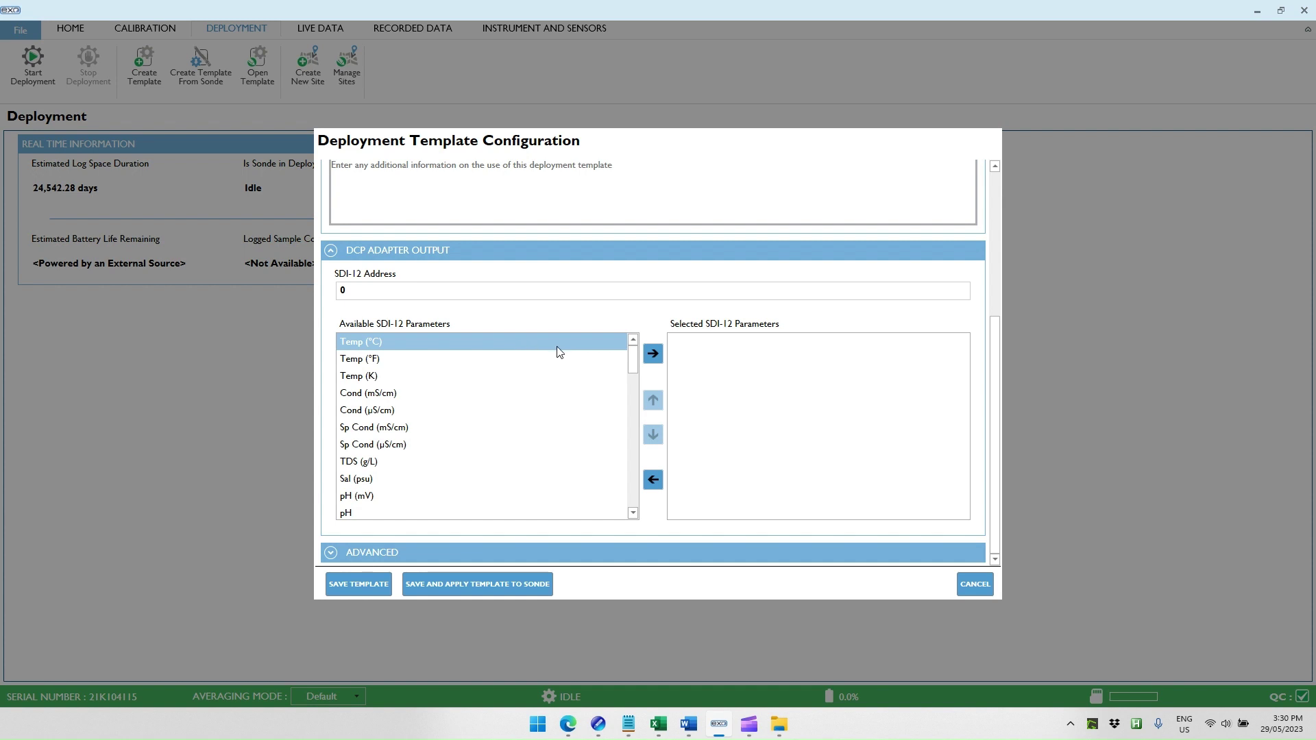
click(653, 355)
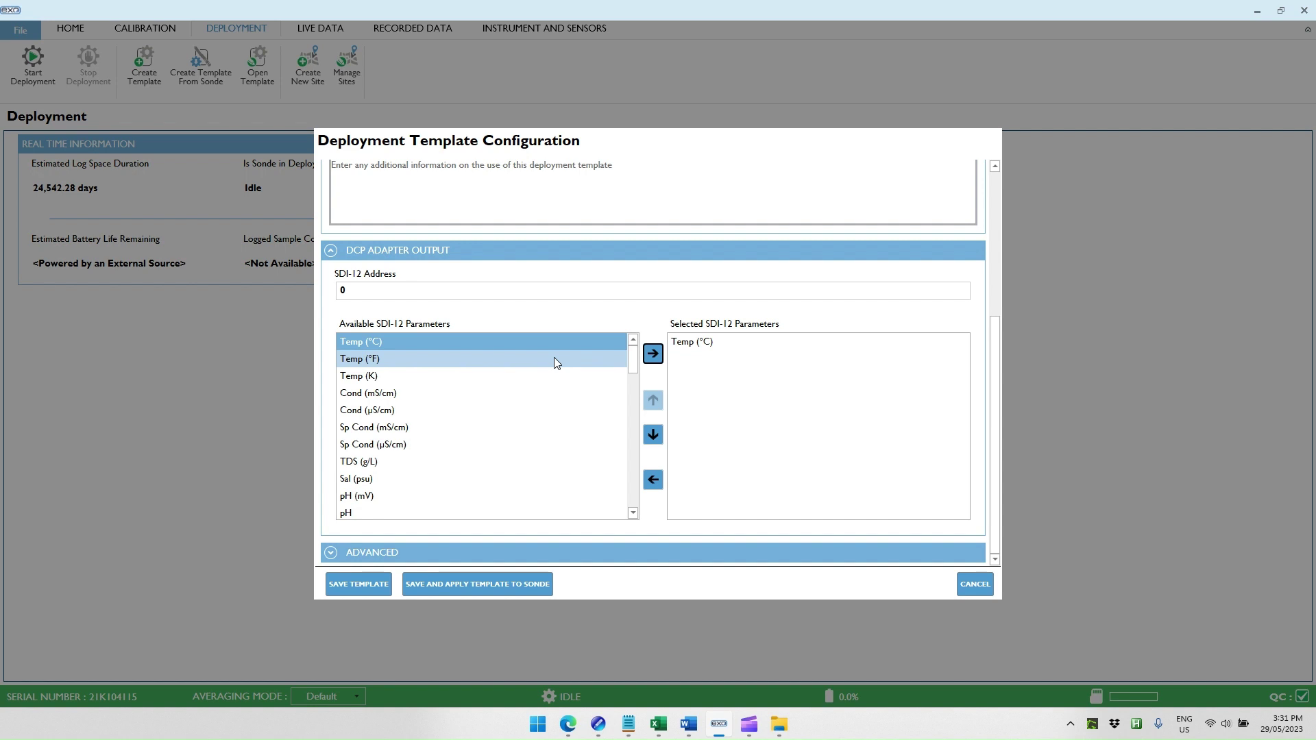
click(512, 410)
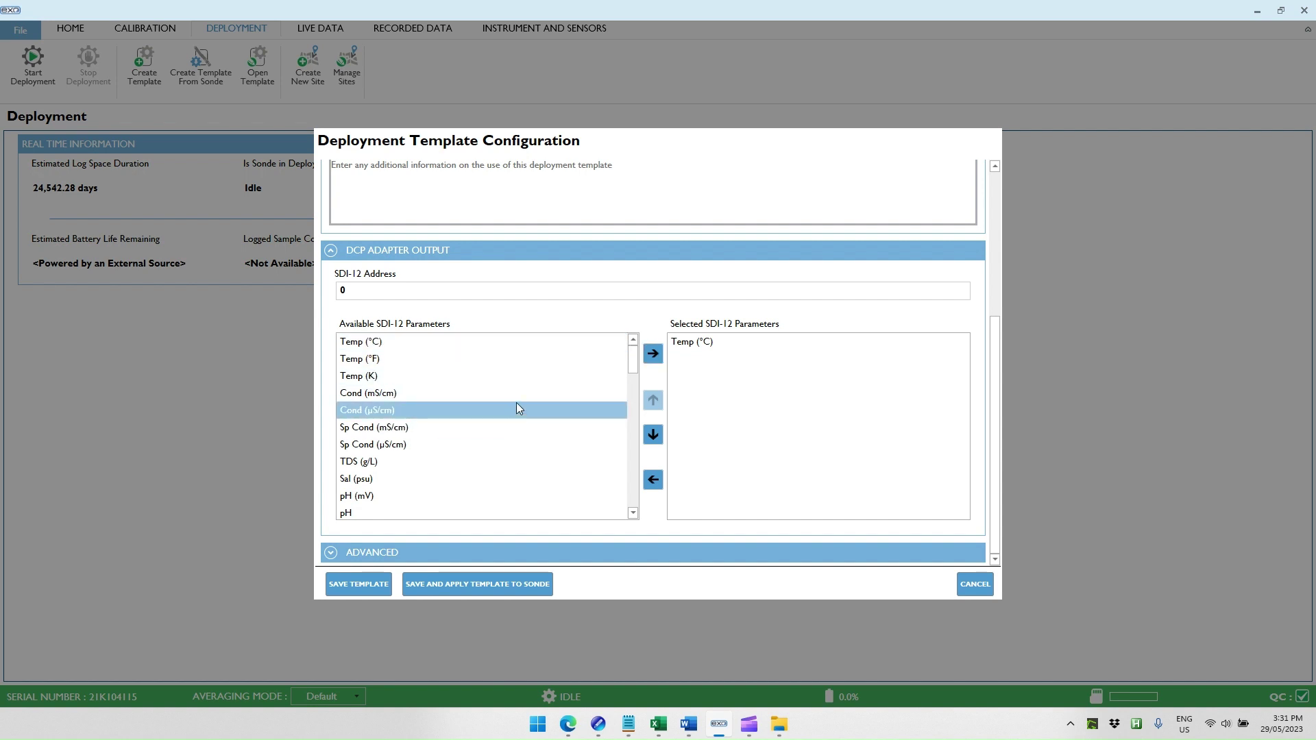
click(653, 358)
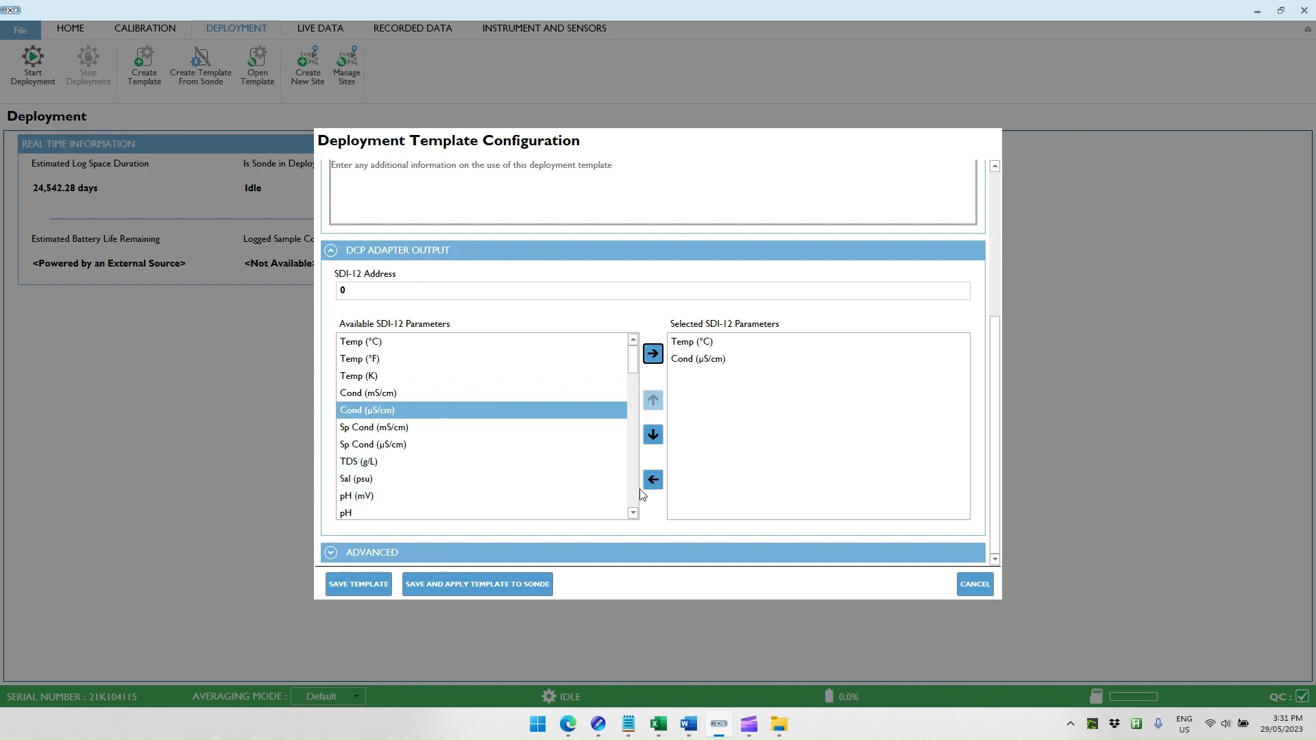
click(532, 511)
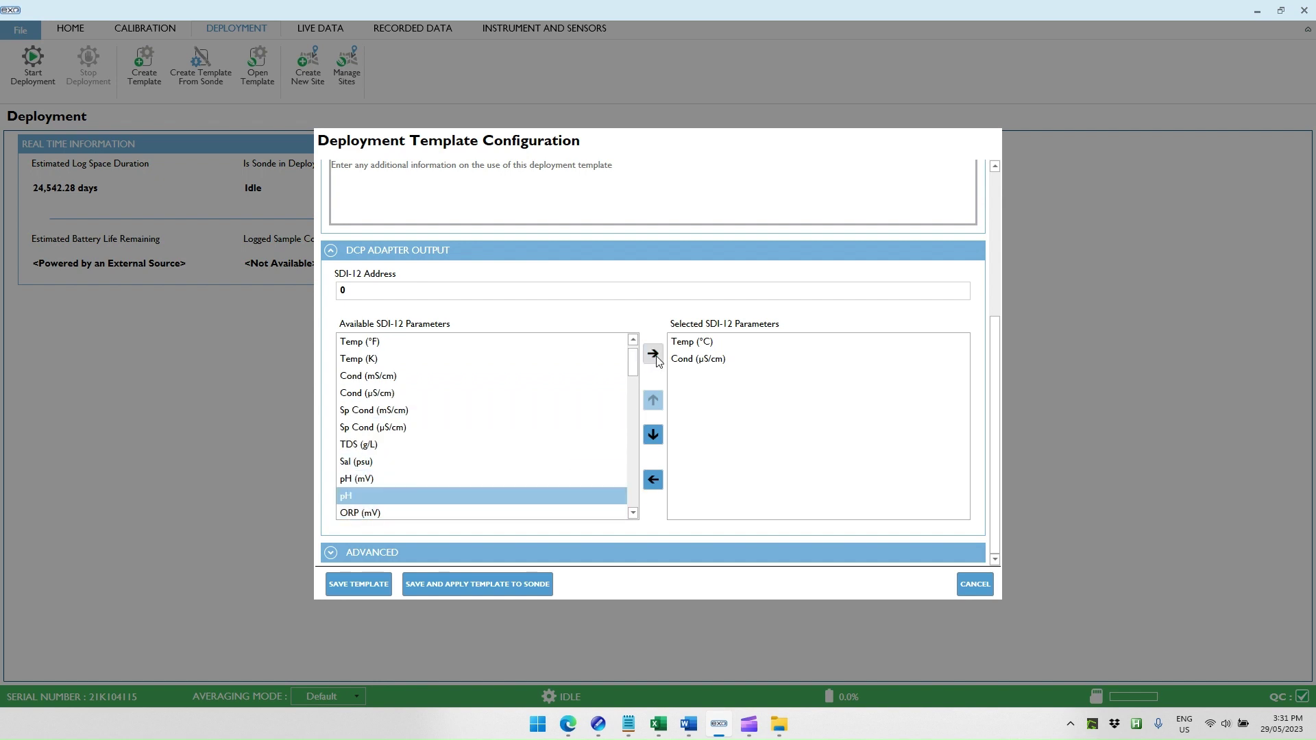
click(653, 354)
click(632, 457)
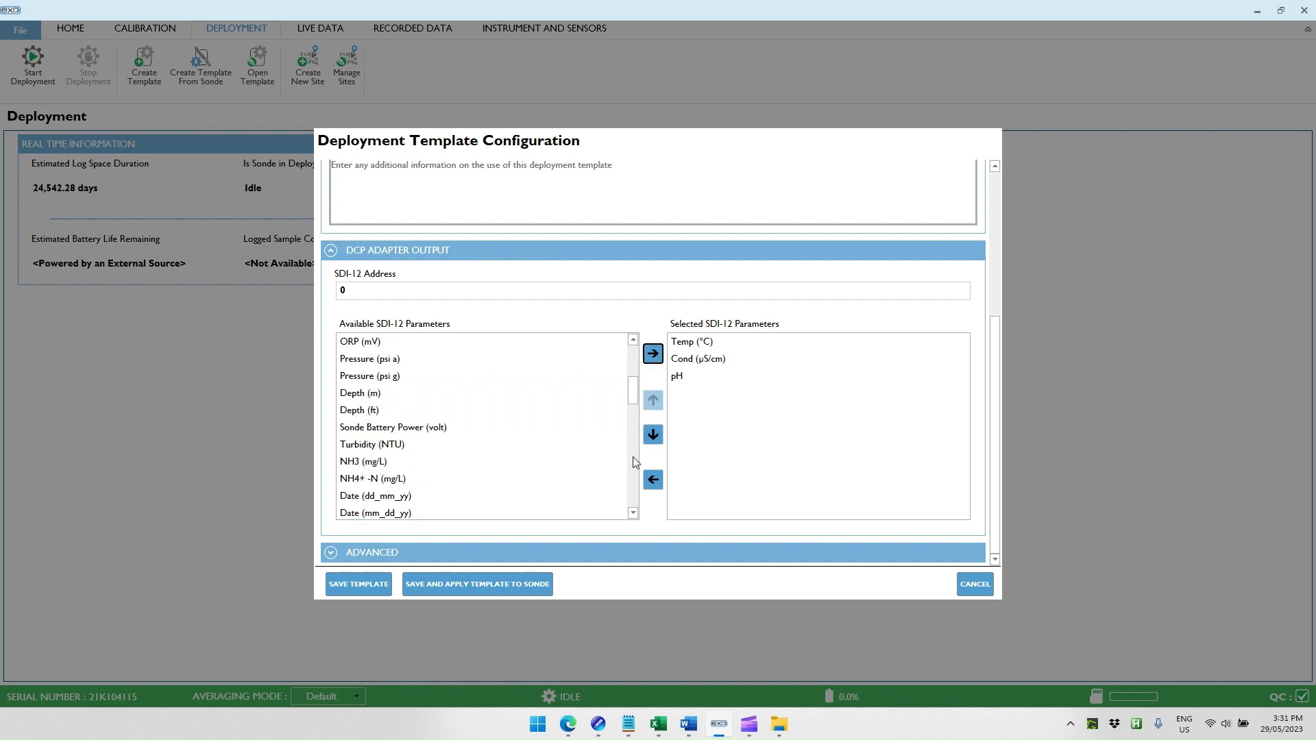
click(517, 446)
click(652, 353)
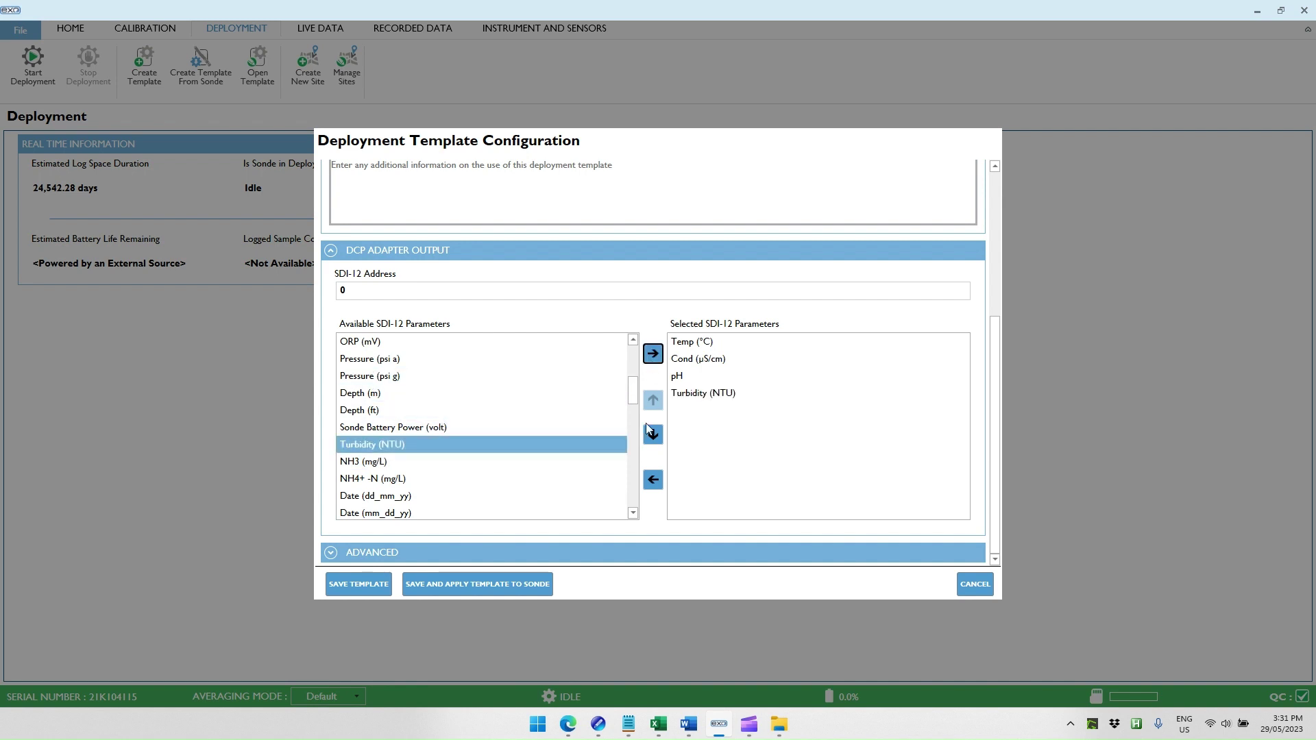
Reorder the SDI-12 list so Cond (µS/cm) sits third, after pH.
click(690, 362)
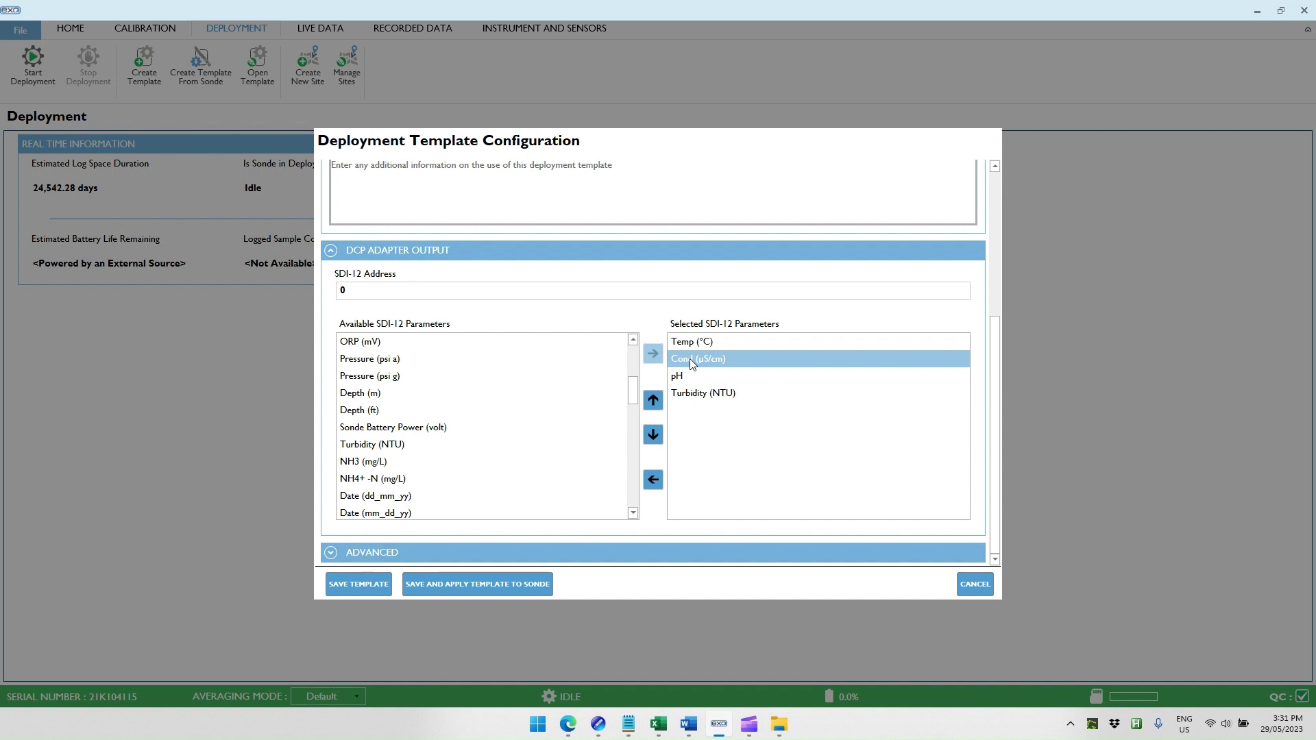
click(653, 436)
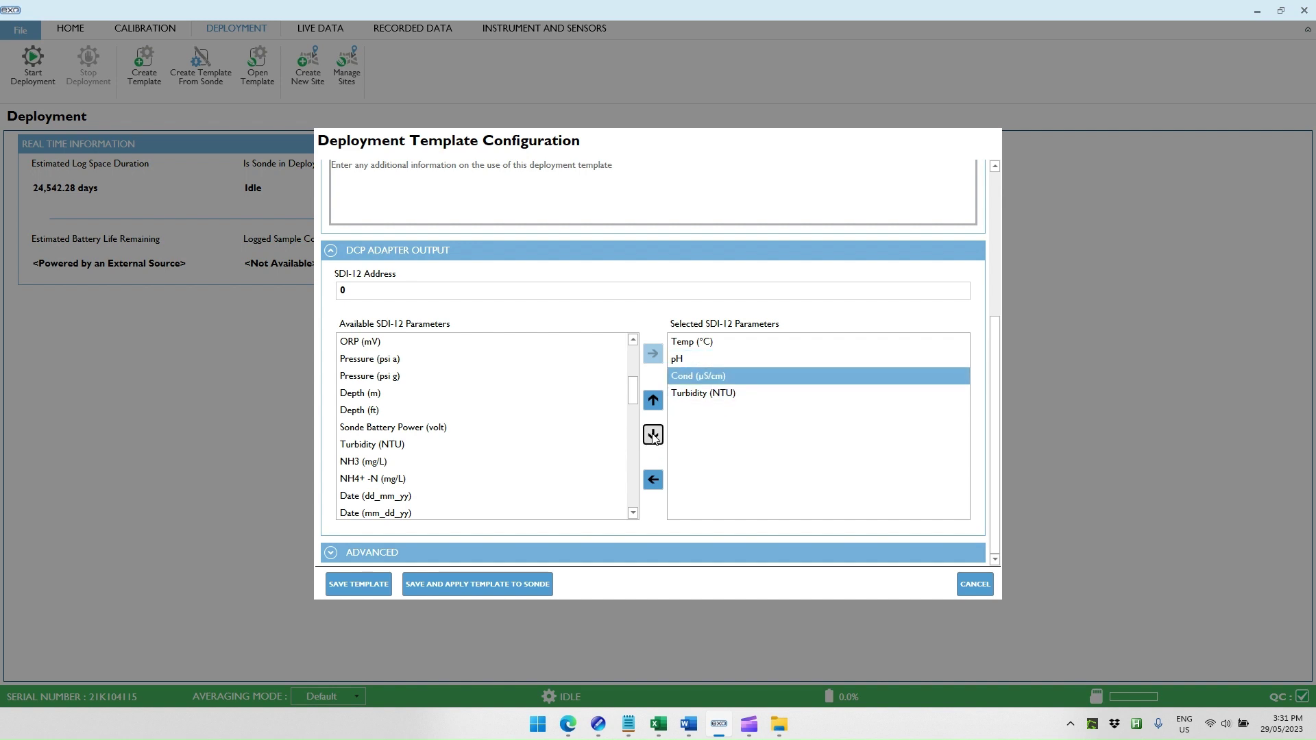
click(652, 436)
click(652, 402)
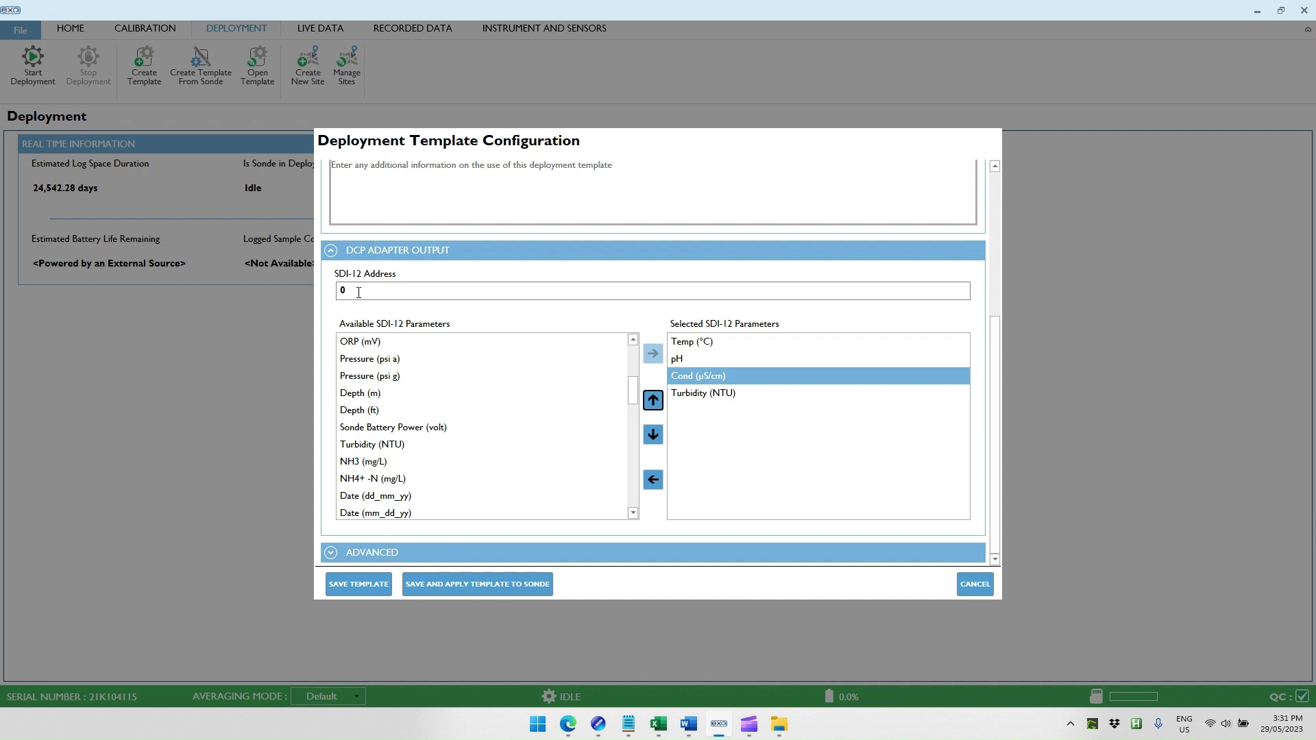
Choose Sample and Hold as the logging mode under Advanced settings, giving 1 sample per wipe.
click(331, 251)
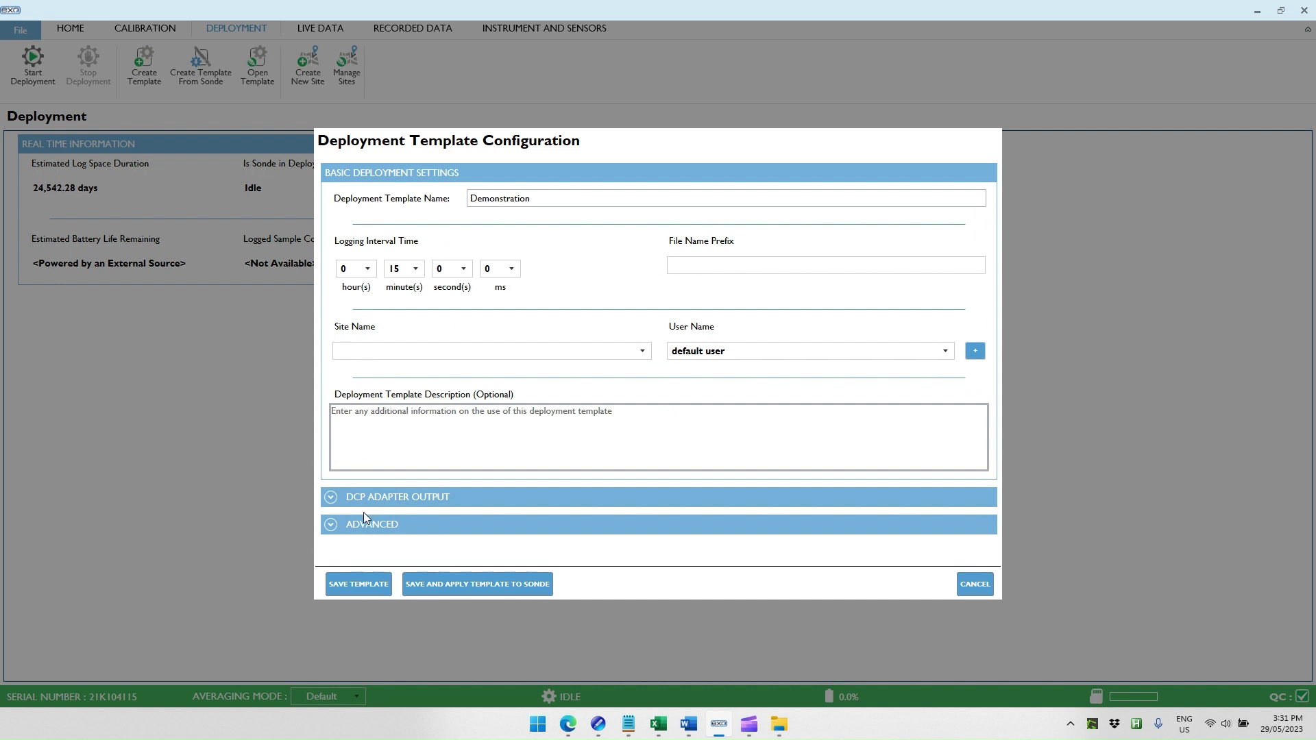
click(330, 525)
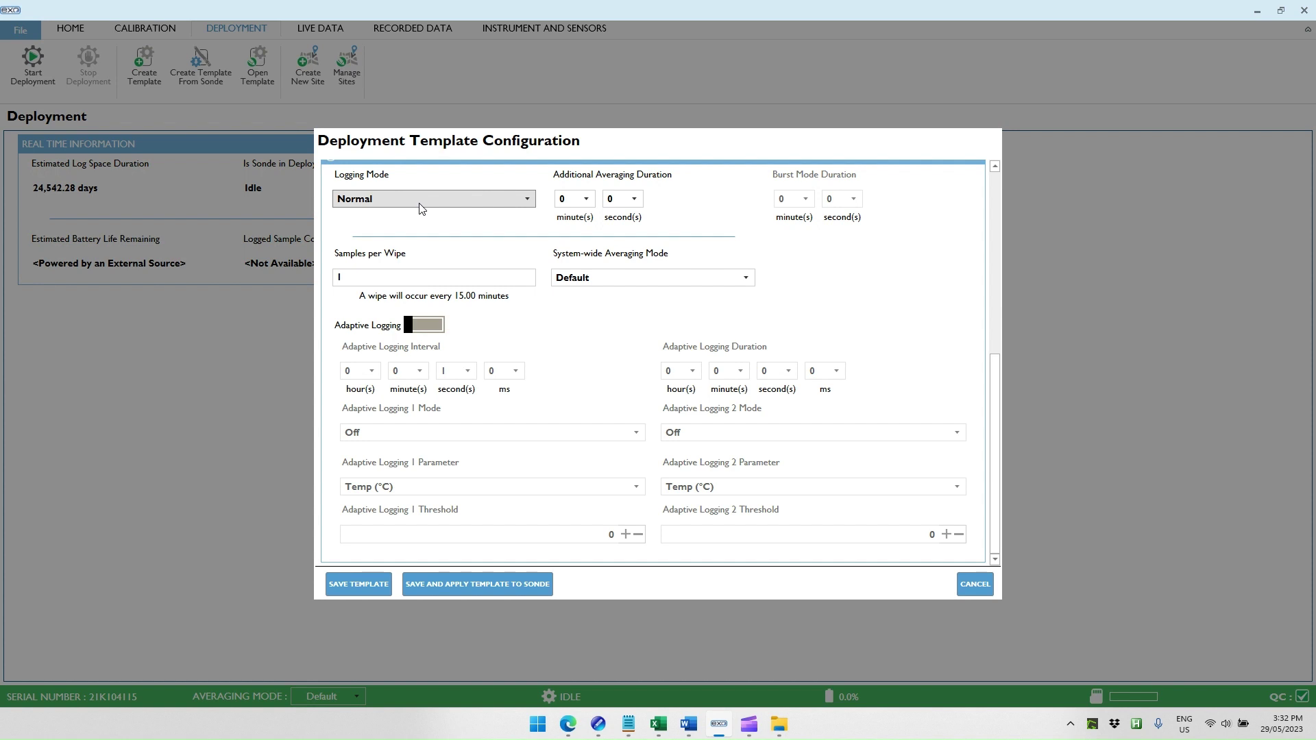
click(420, 205)
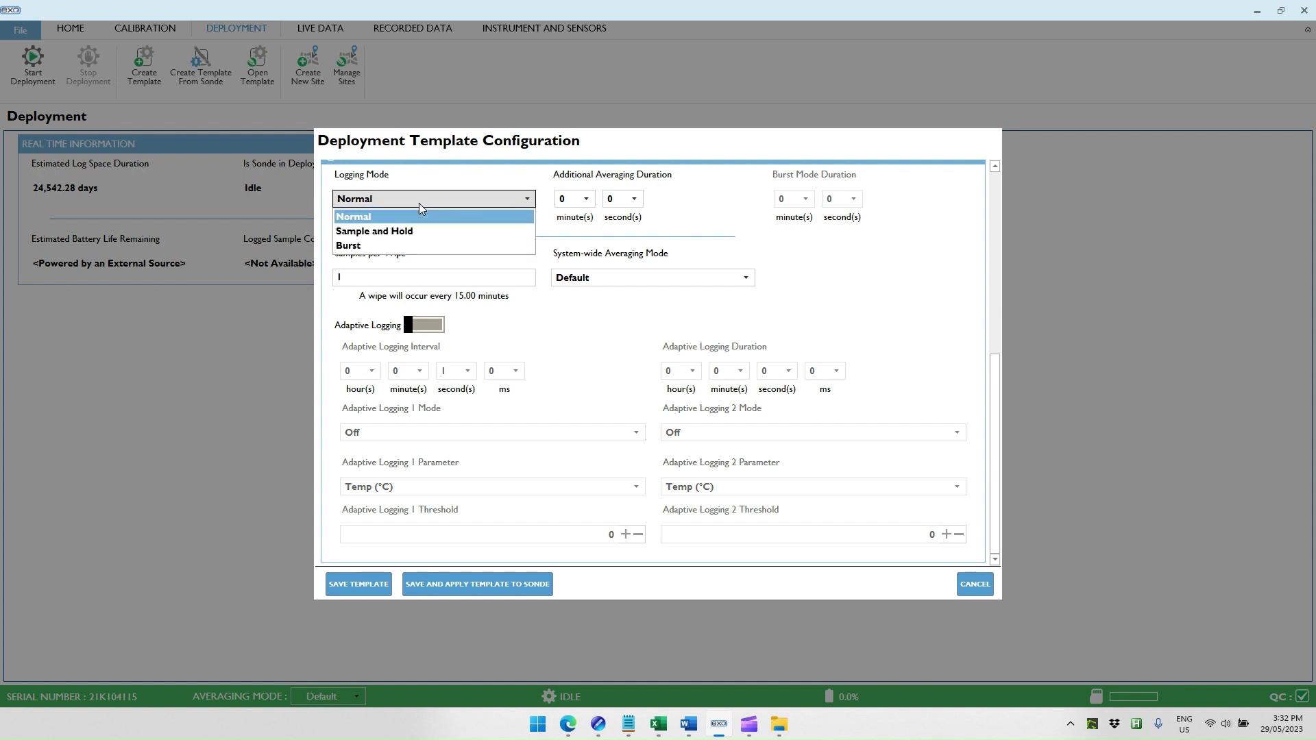
click(398, 234)
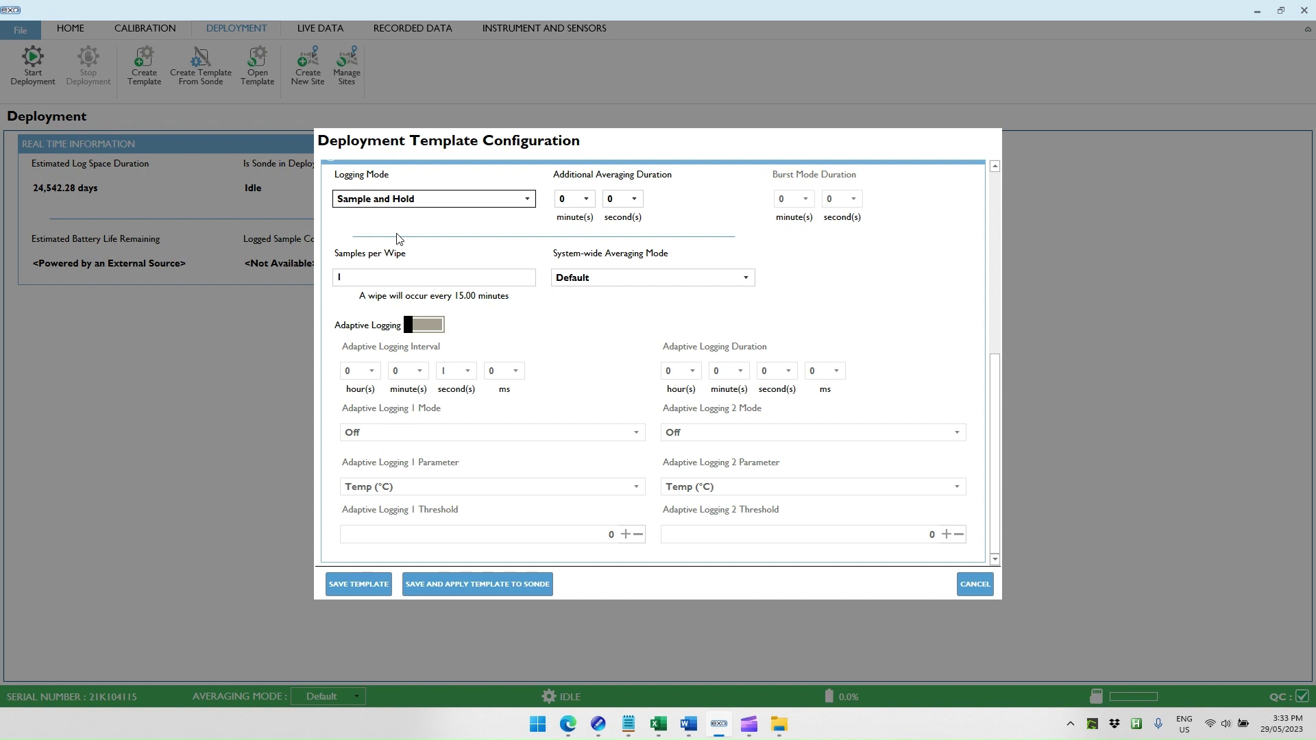
scroll(432, 309, up, 5)
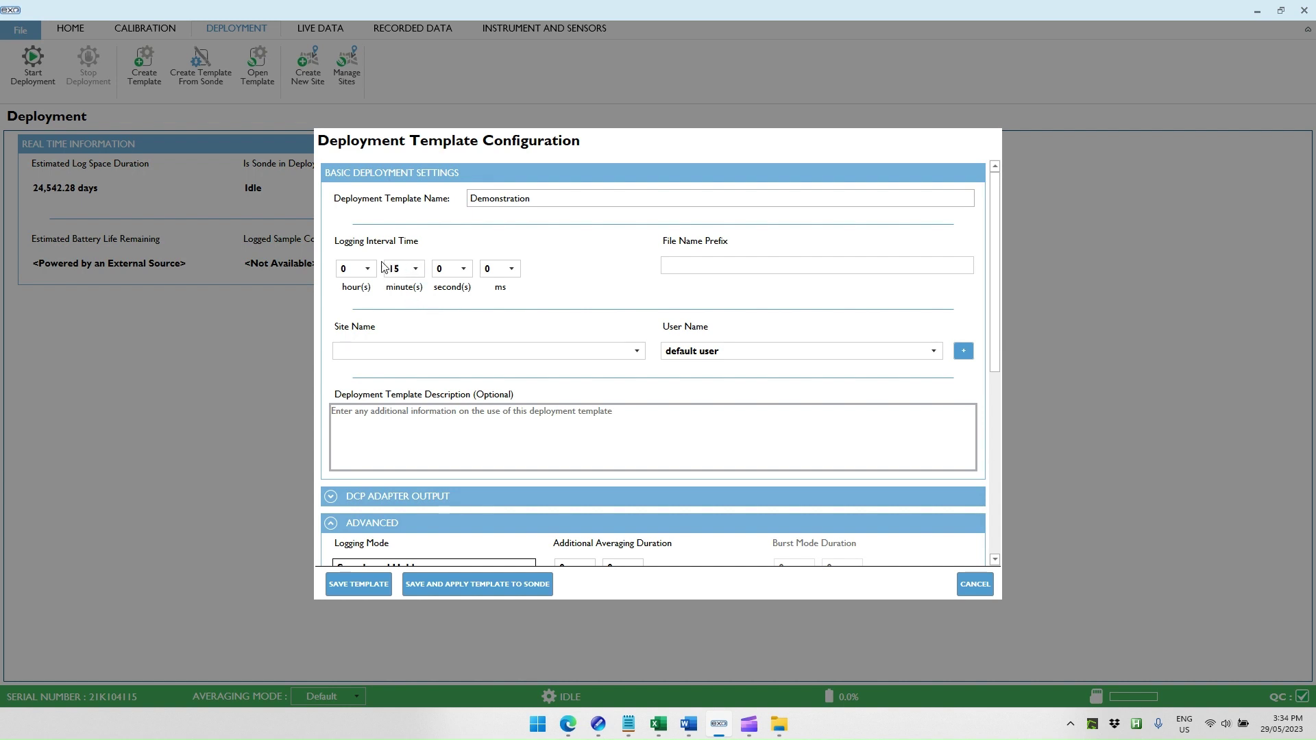
click(994, 458)
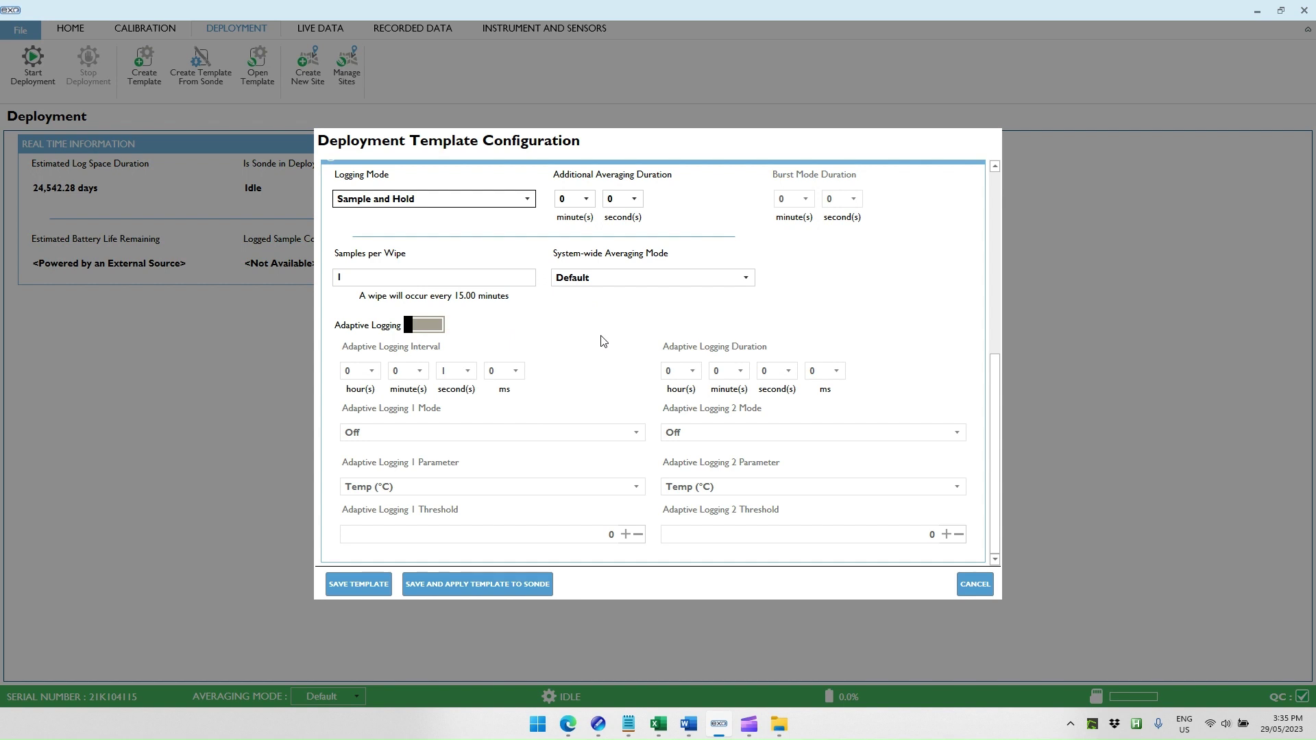
Apply the template to the sonde, start logging at the next interval (3:45 PM), then disconnect.
click(466, 592)
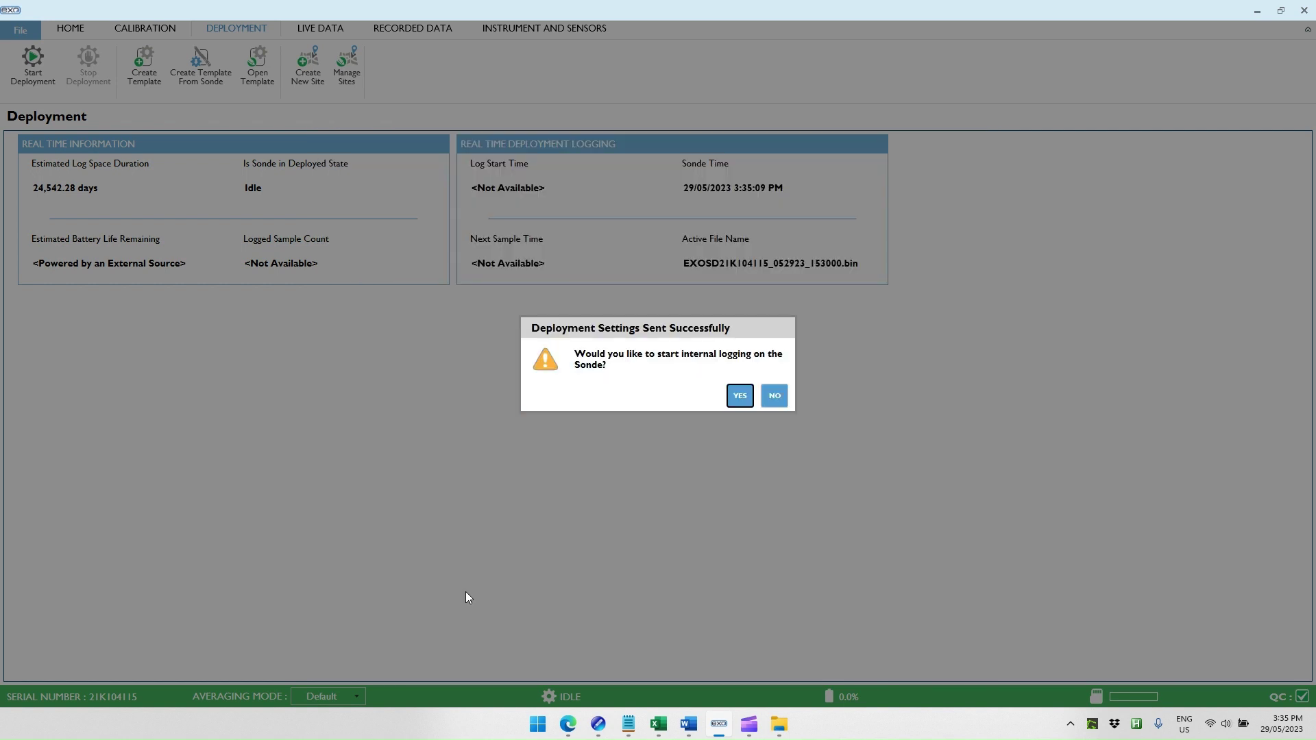
click(733, 402)
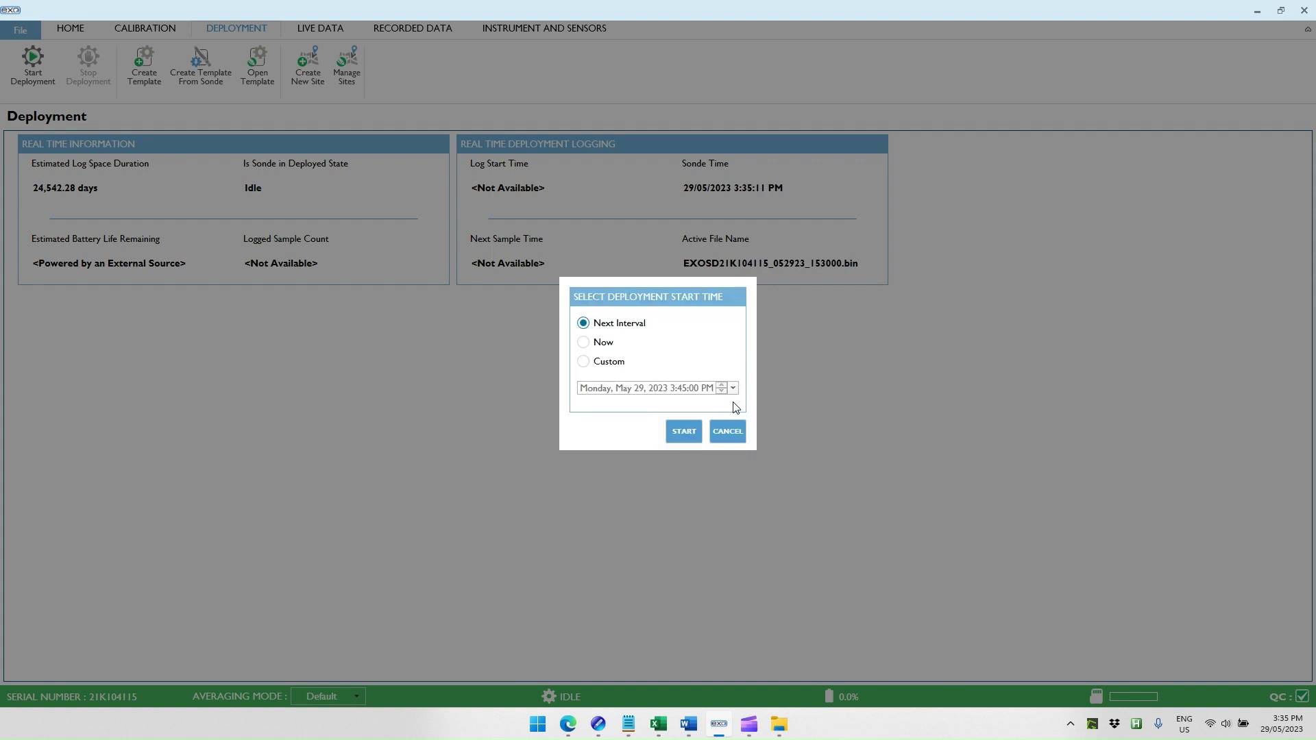
click(685, 434)
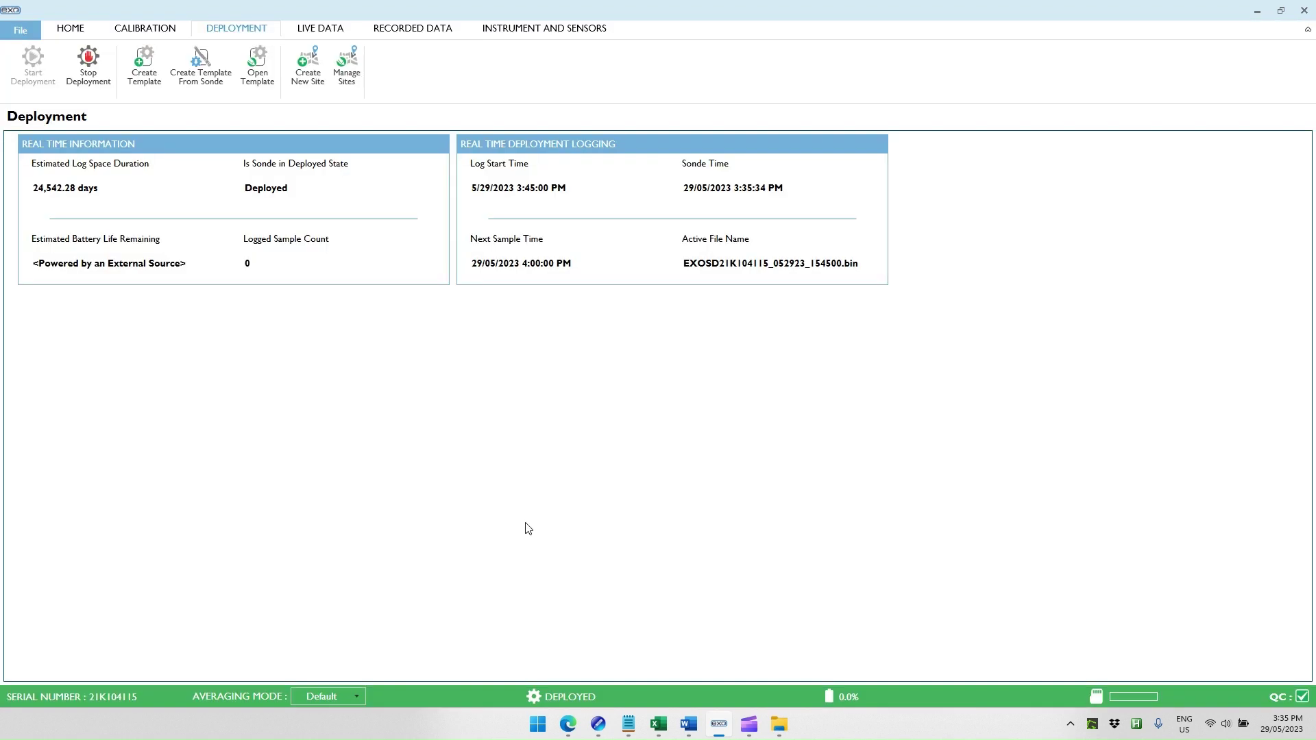
click(79, 31)
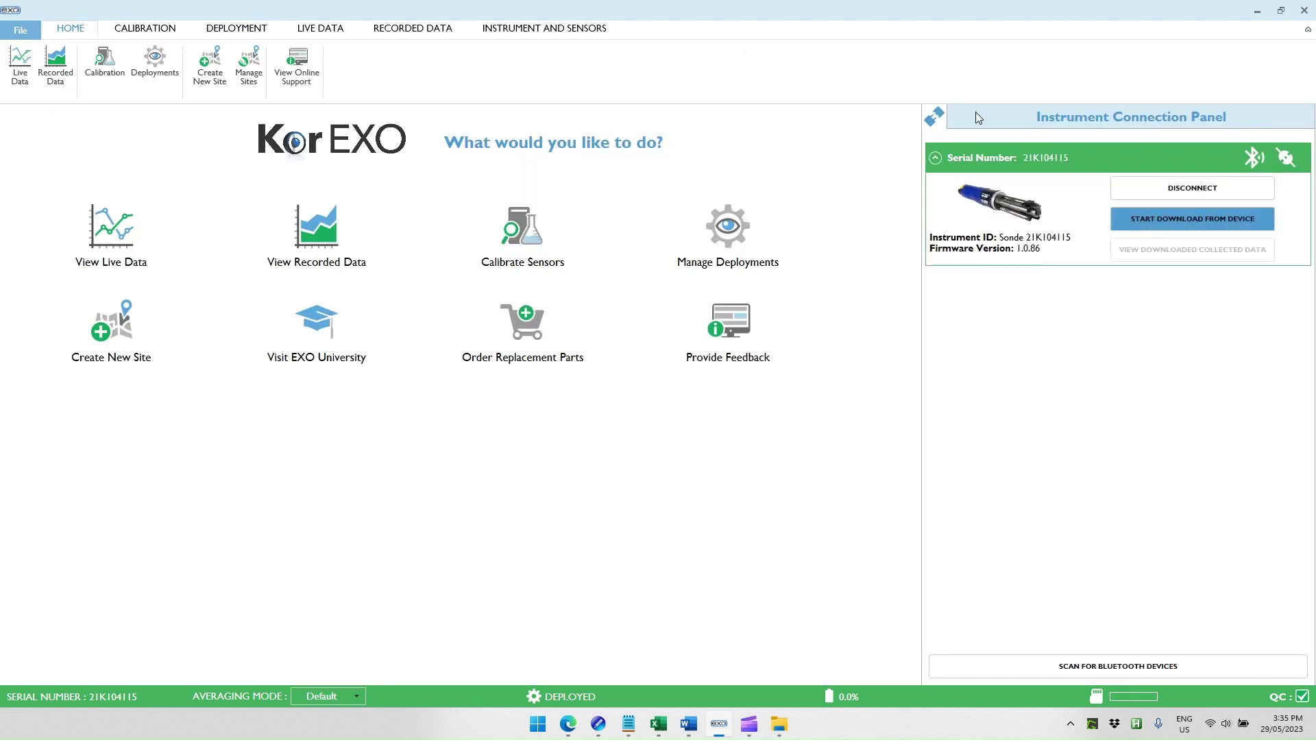
click(1212, 188)
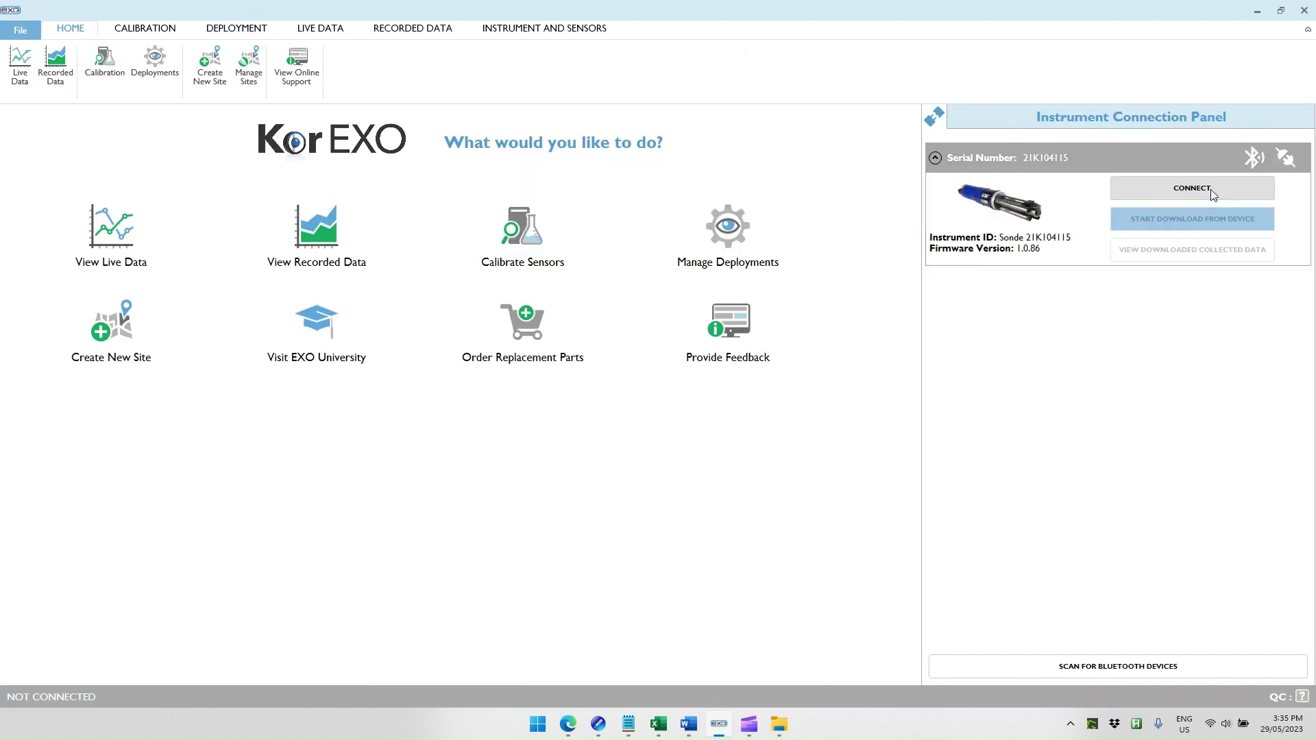